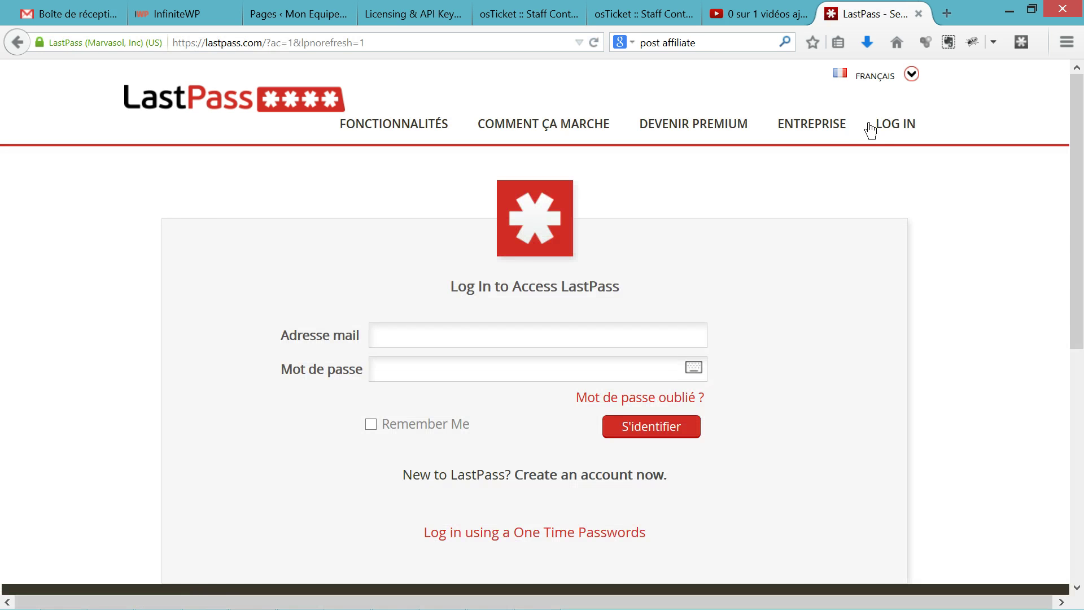
# Log in to the LastPass account by entering the account e-mail address and the master password
pyautogui.click(425, 334)
pyautogui.click(423, 339)
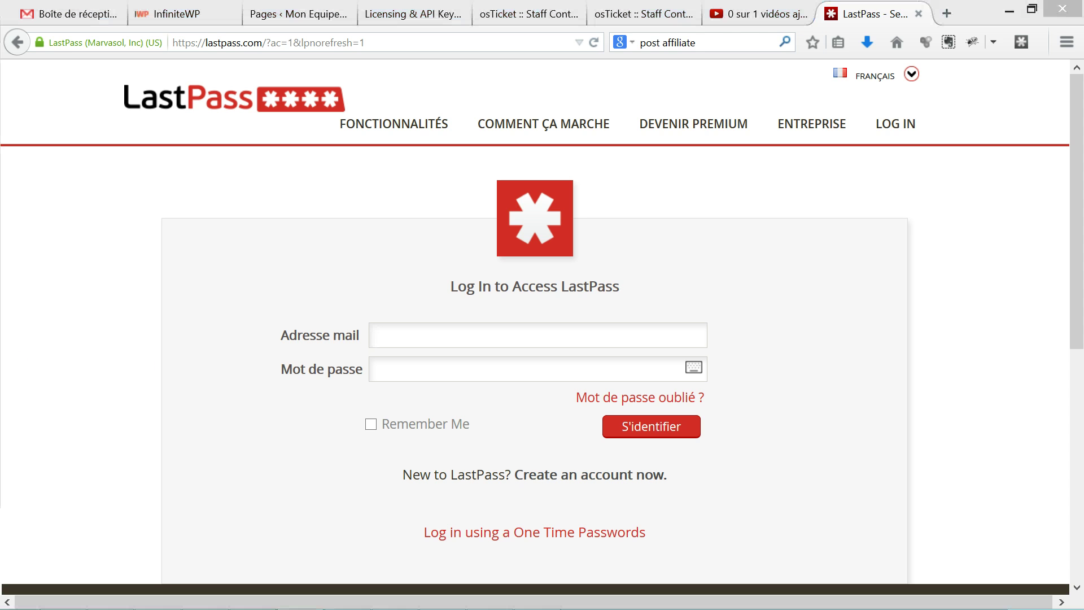
pyautogui.click(398, 332)
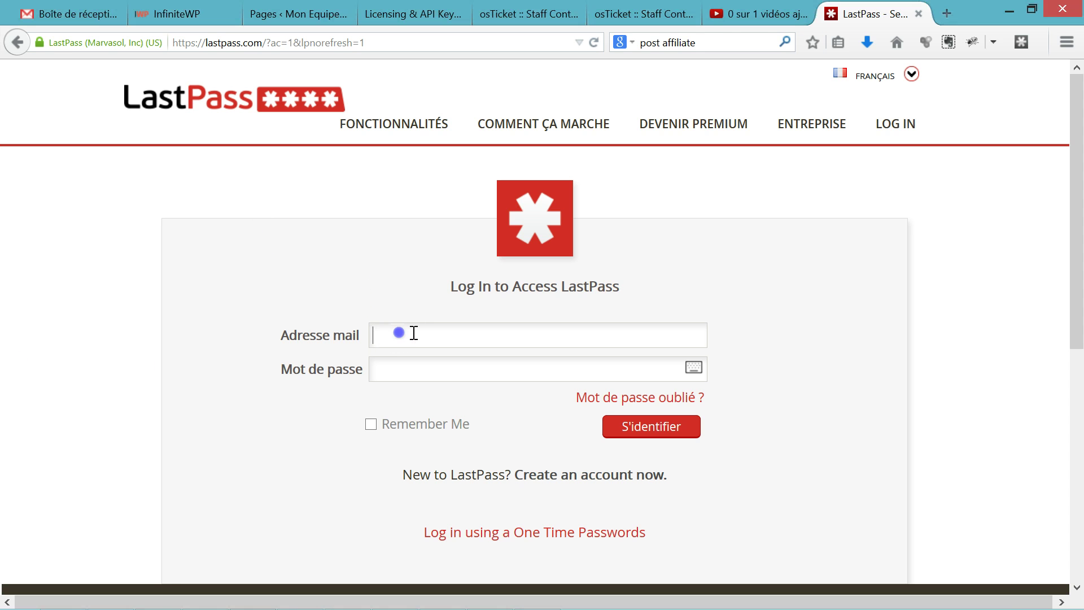
pyautogui.hotkey('ctrl', 'v')
pyautogui.click(408, 368)
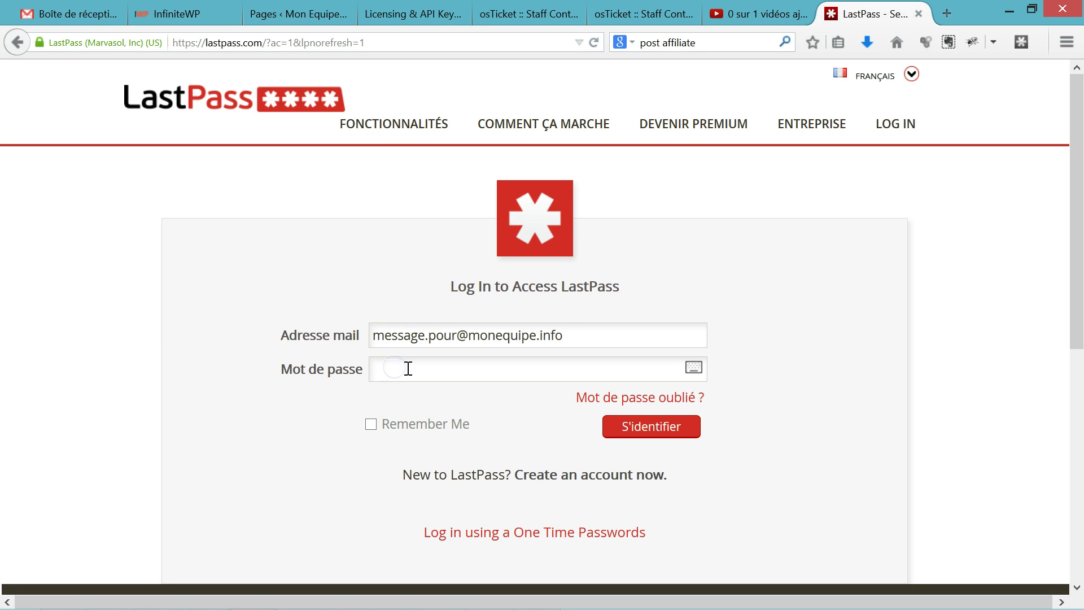
pyautogui.click(408, 368)
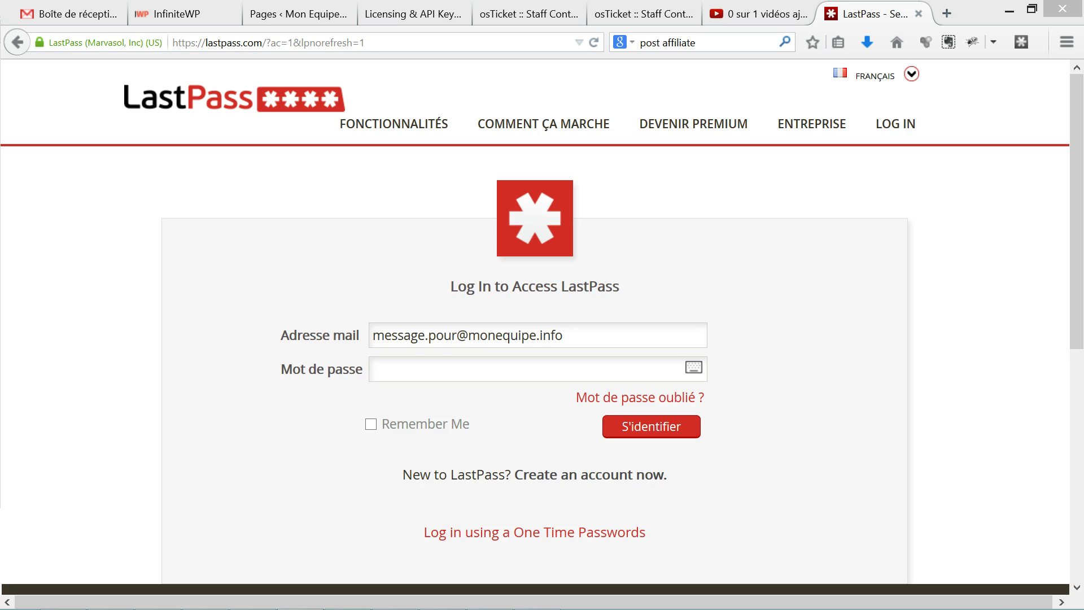
pyautogui.click(442, 368)
pyautogui.hotkey('ctrl', 'v')
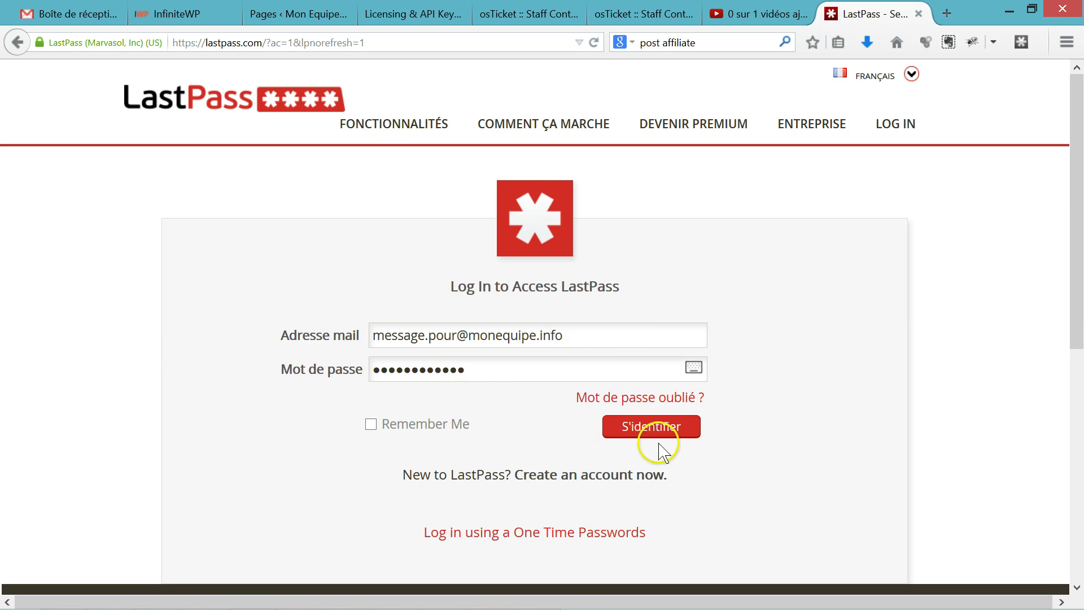
pyautogui.click(648, 428)
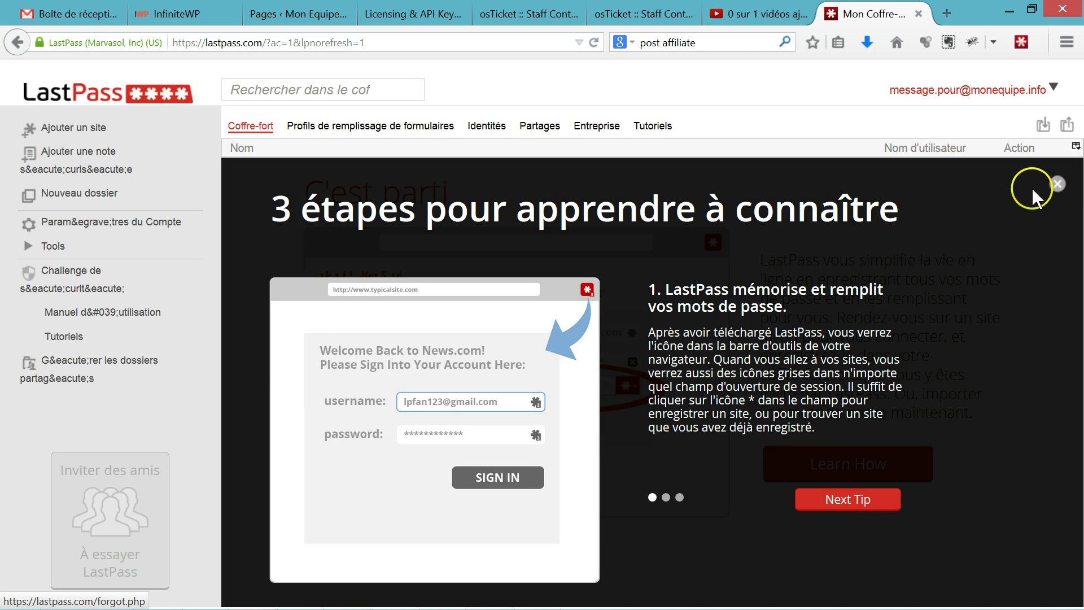
# Dismiss the introductory tips and open the form for adding a site manually to the vault
pyautogui.click(1057, 183)
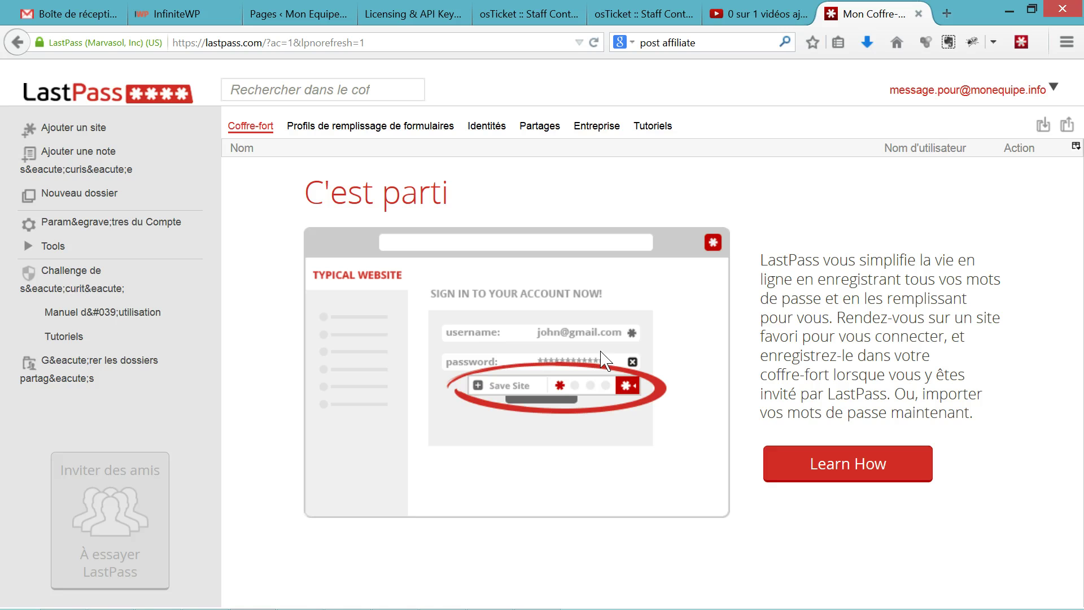
pyautogui.click(569, 283)
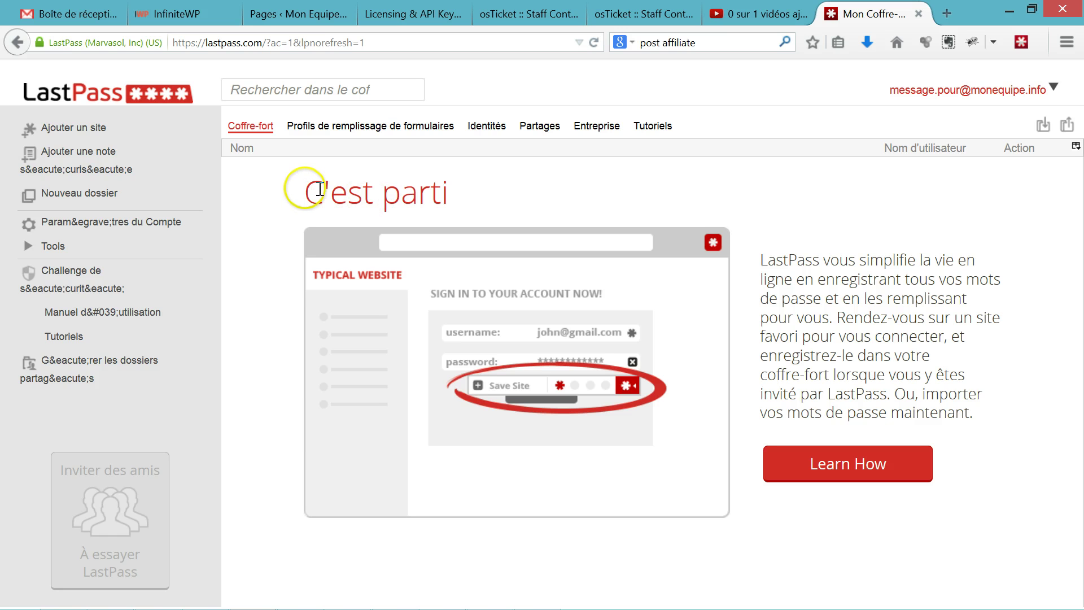
pyautogui.click(81, 131)
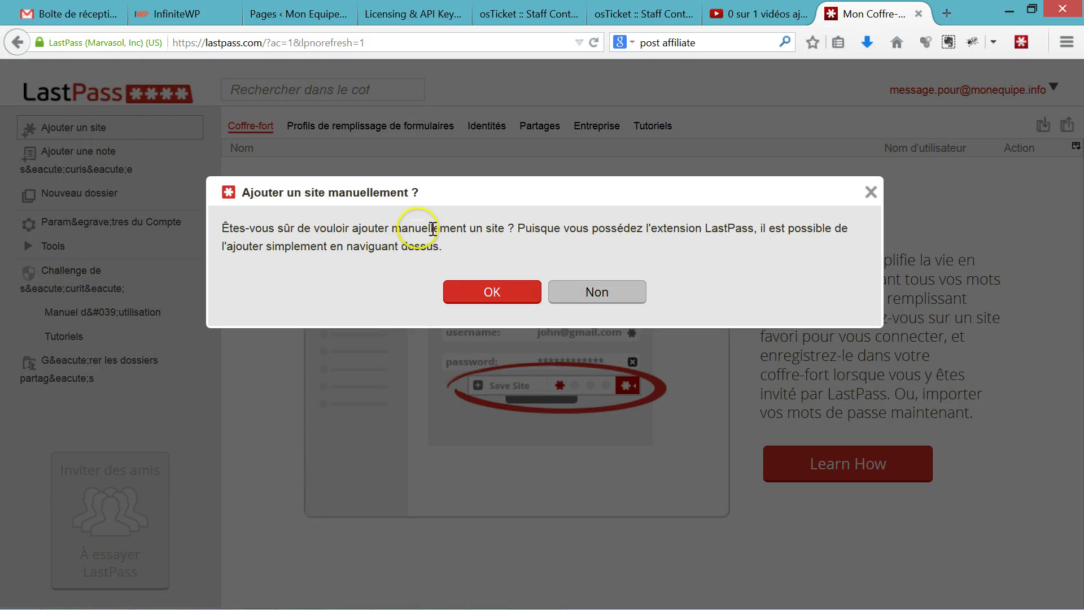
pyautogui.click(487, 292)
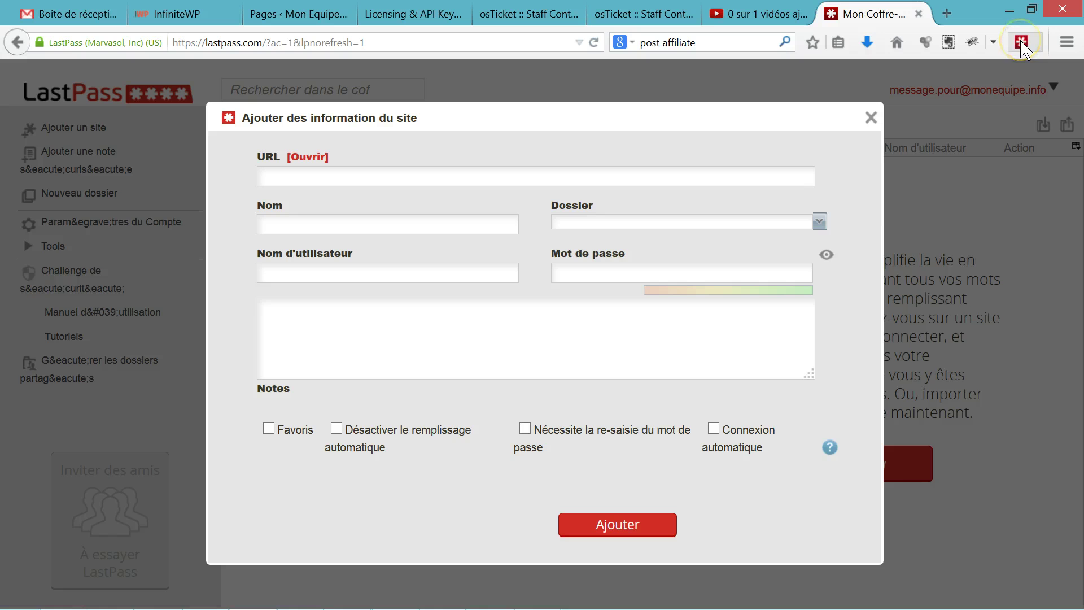
pyautogui.click(1022, 44)
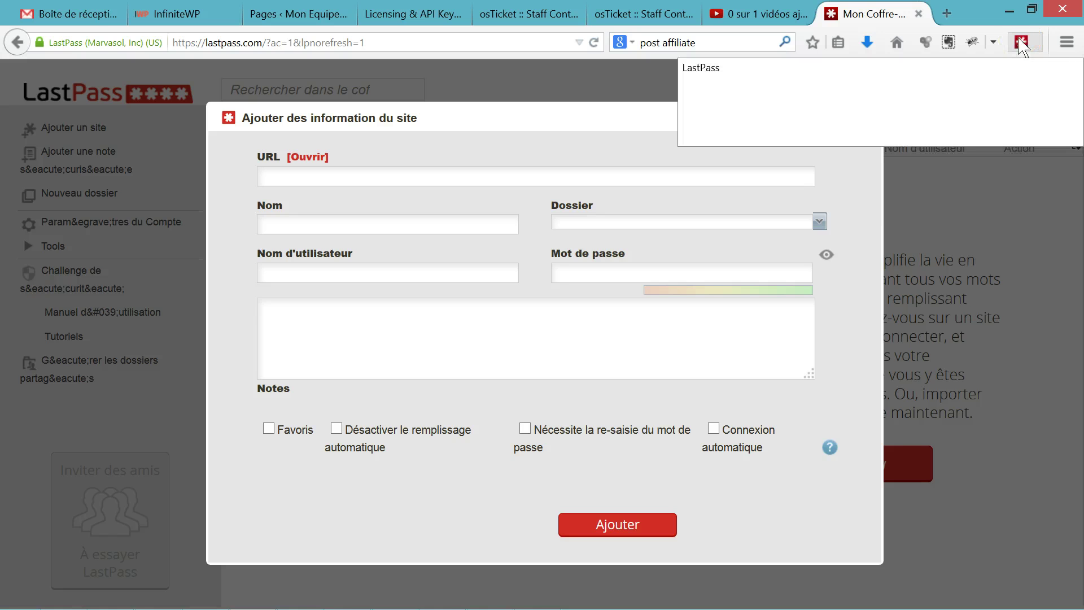
pyautogui.click(1022, 44)
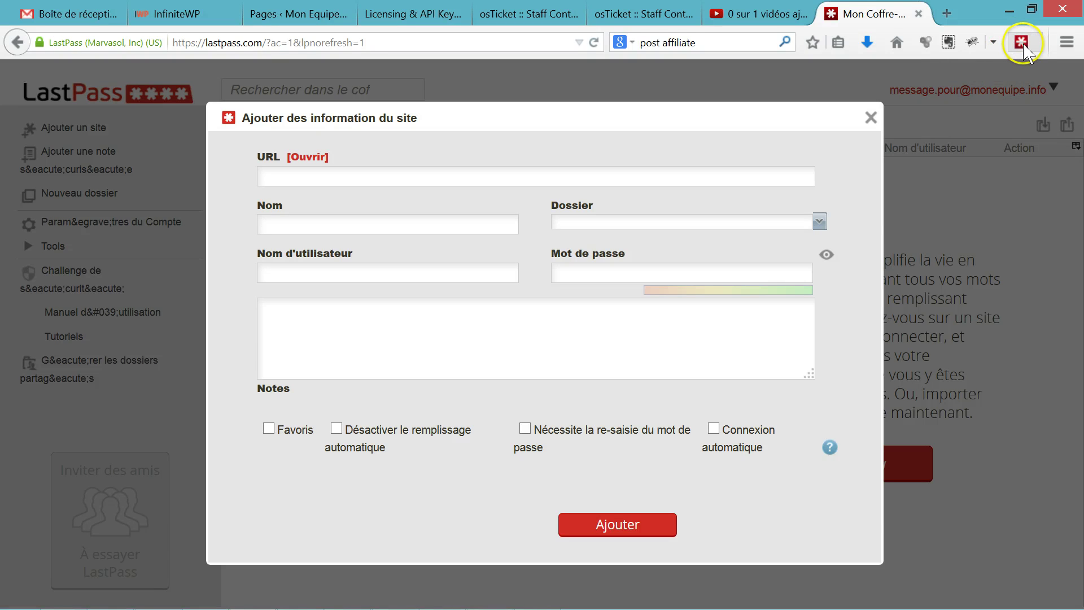
pyautogui.click(1022, 44)
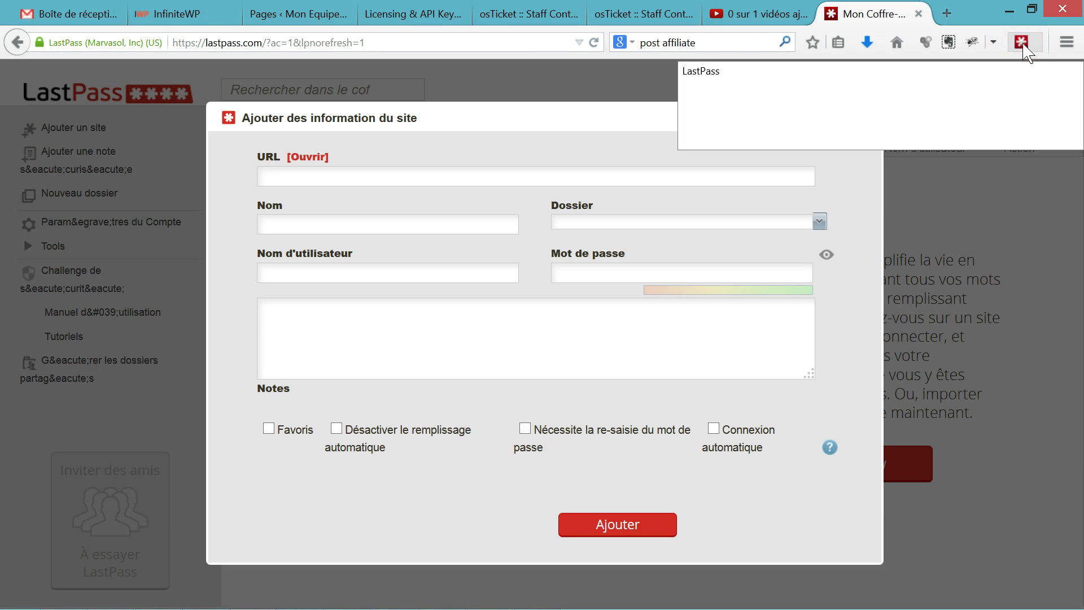
pyautogui.click(531, 240)
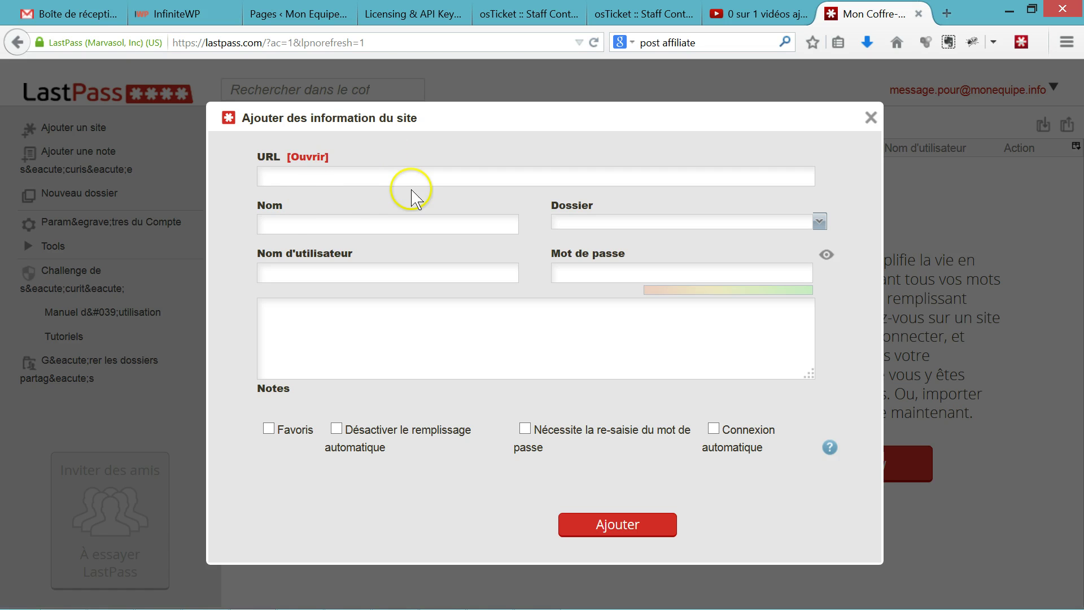
pyautogui.click(334, 179)
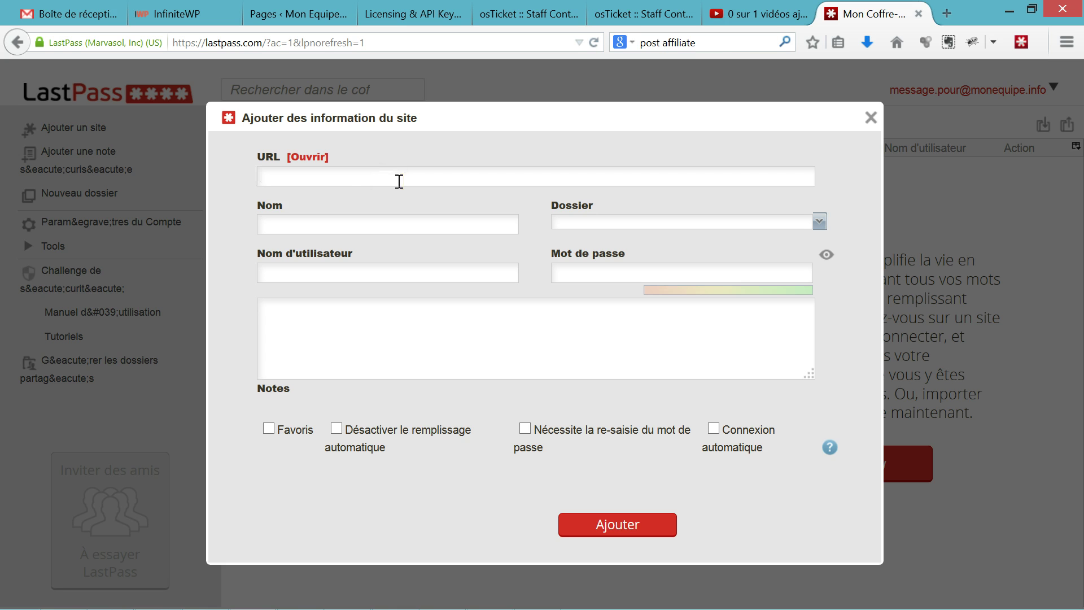
pyautogui.click(383, 181)
pyautogui.write('http://www.monequipe')
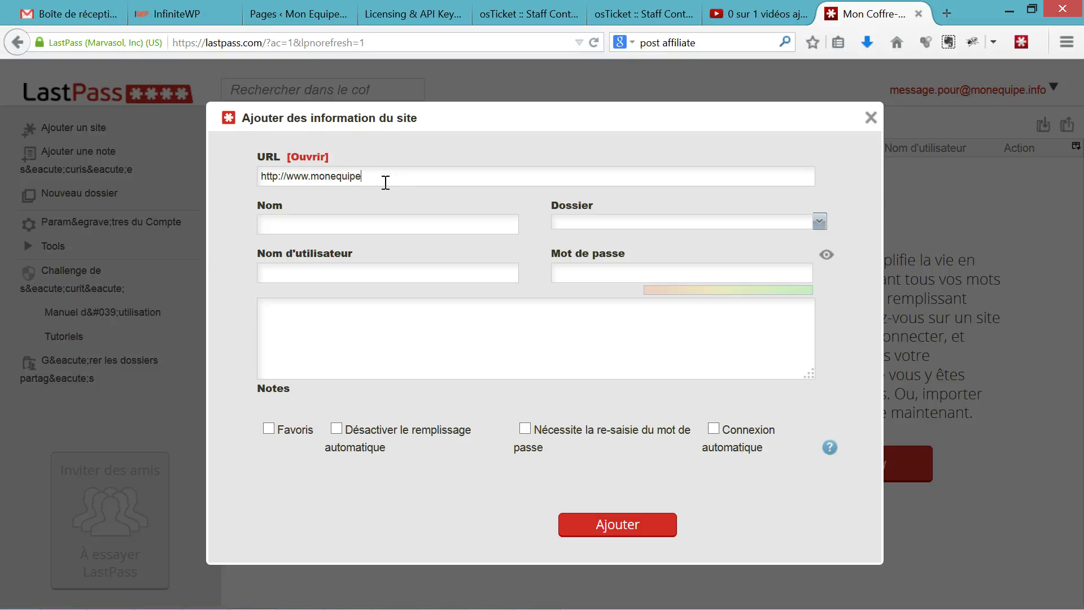
pyautogui.write('.info/wp-admin')
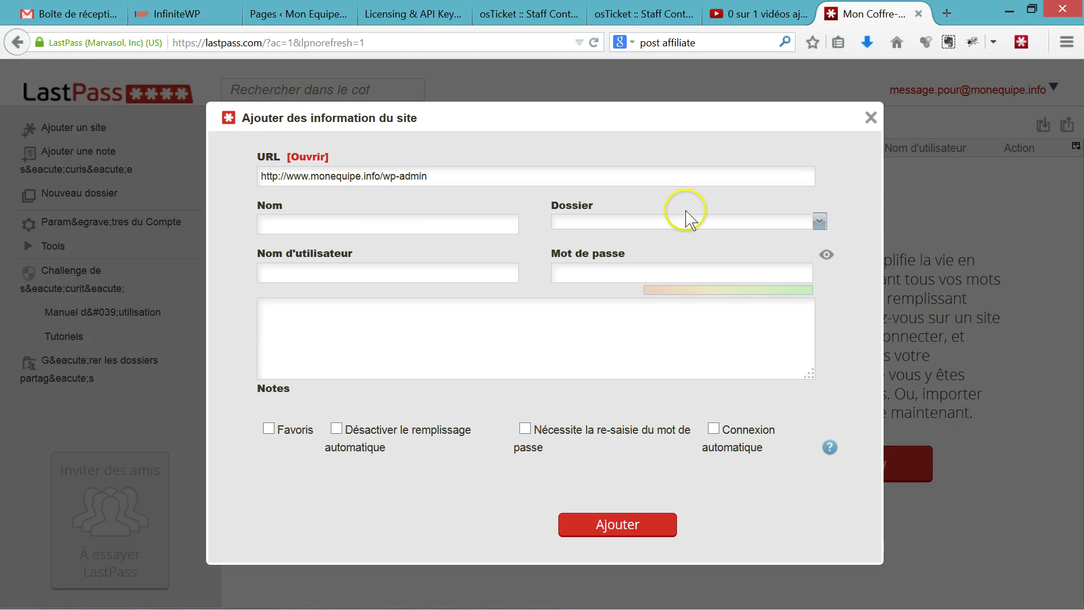
pyautogui.click(390, 220)
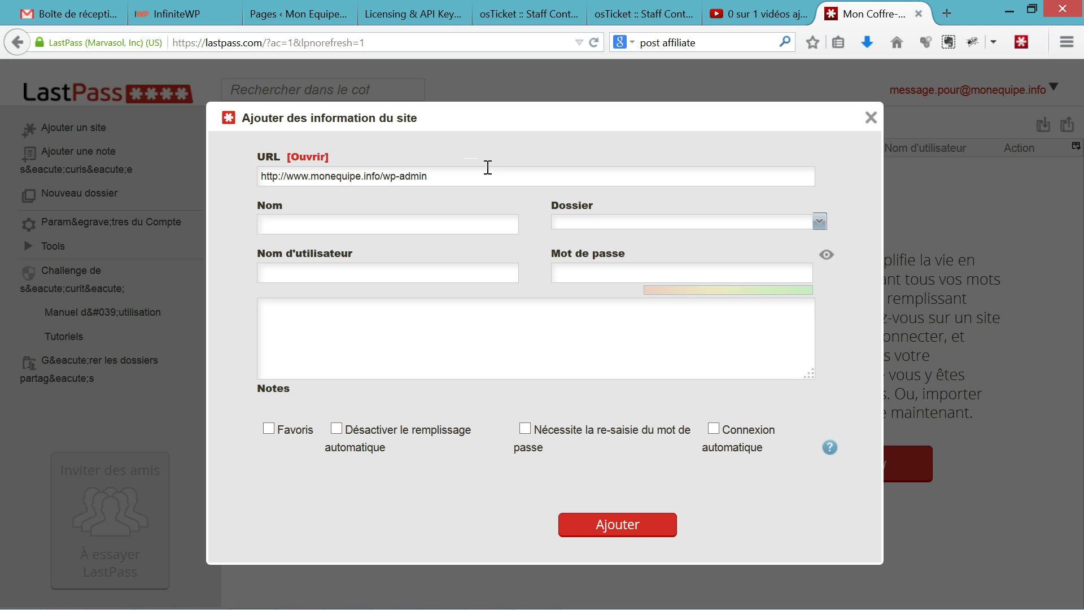
pyautogui.write('Zone membre Mon Equipe Info')
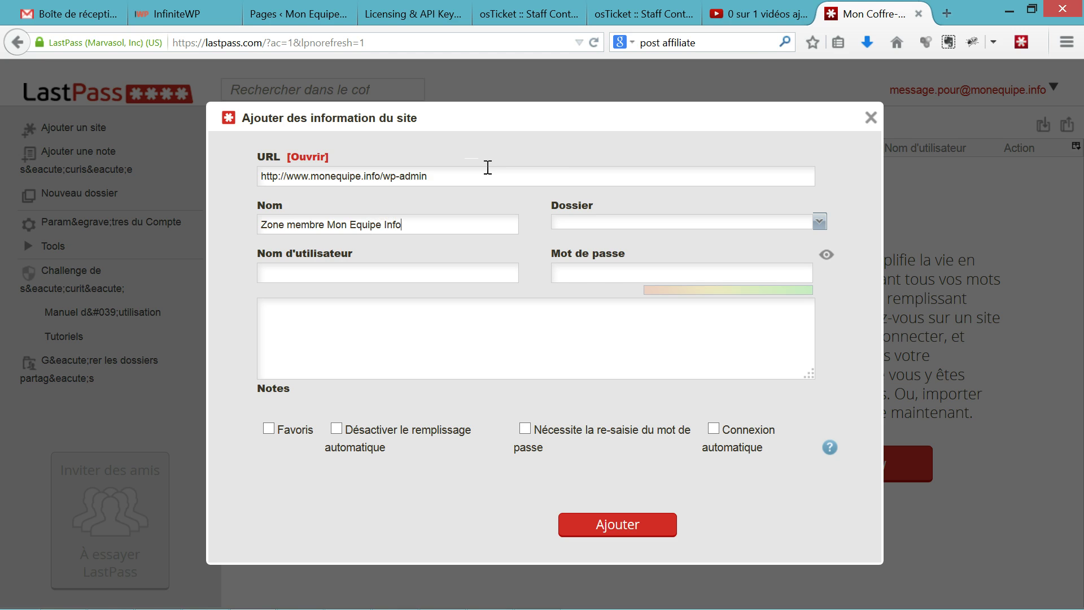
pyautogui.click(818, 225)
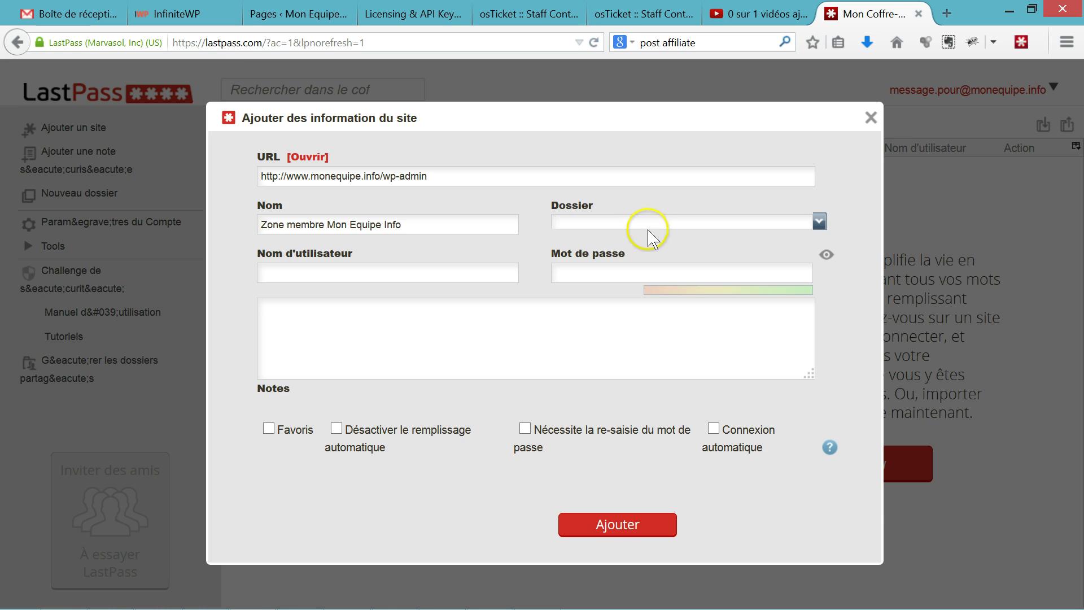
pyautogui.click(667, 224)
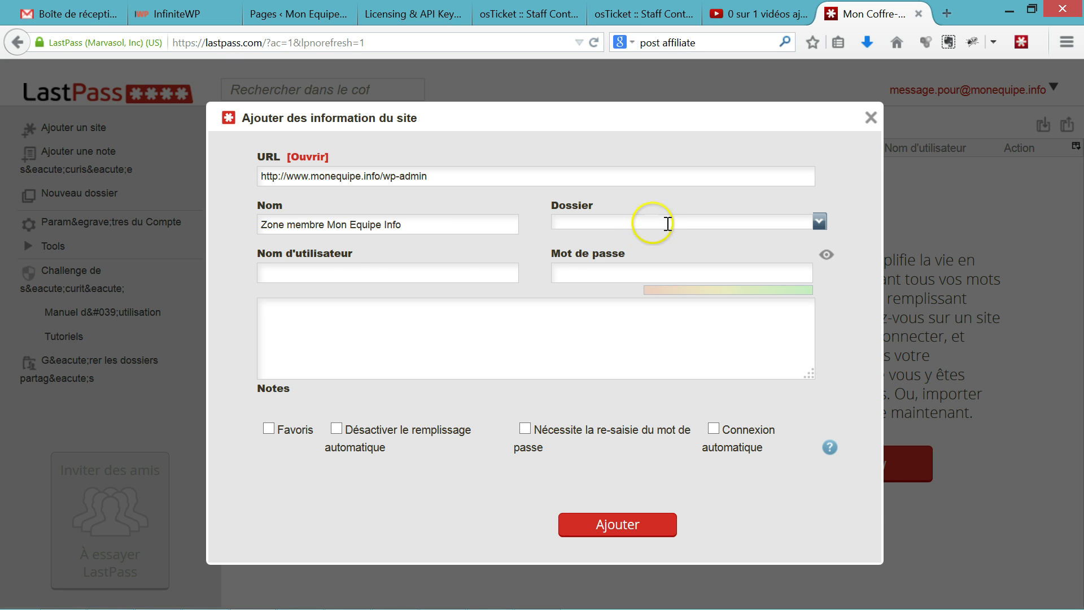
# Enter the username admin and the site password, and add the site to the vault
pyautogui.click(347, 275)
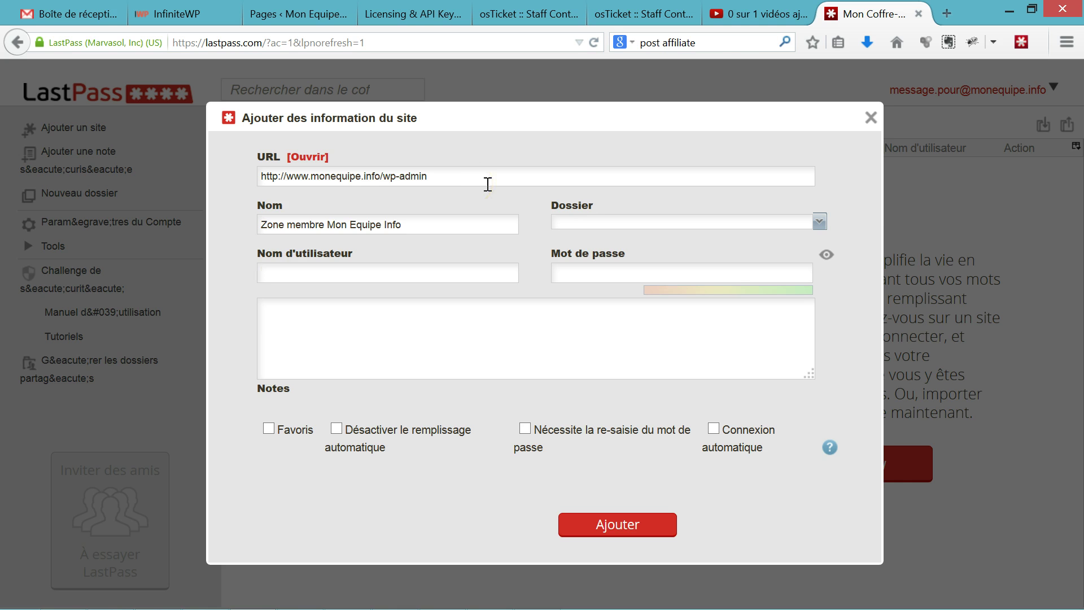
pyautogui.write('admin')
pyautogui.write('•••••••••••••')
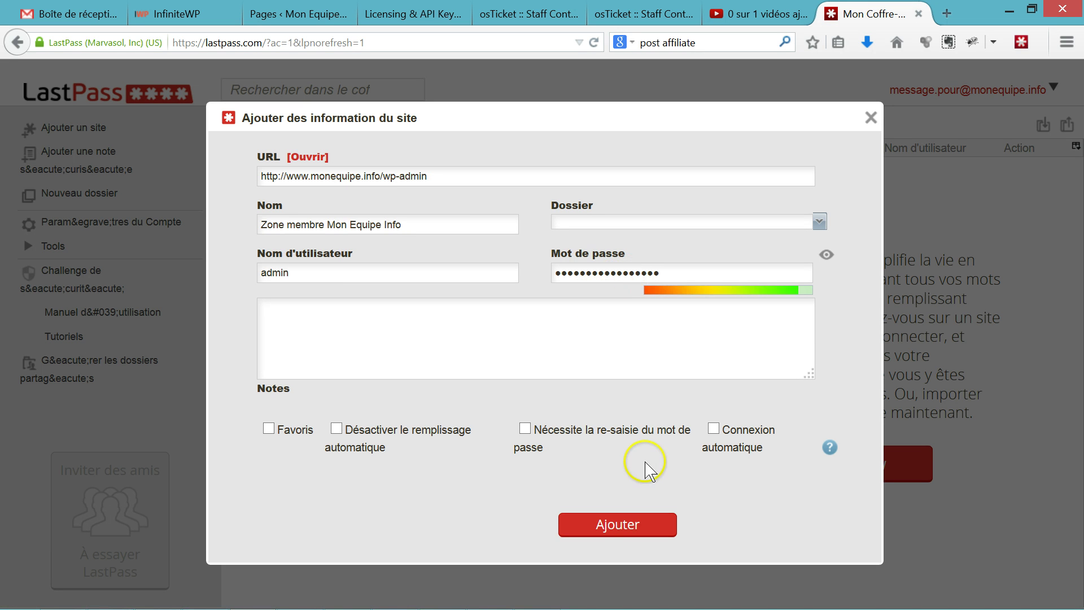
pyautogui.click(597, 529)
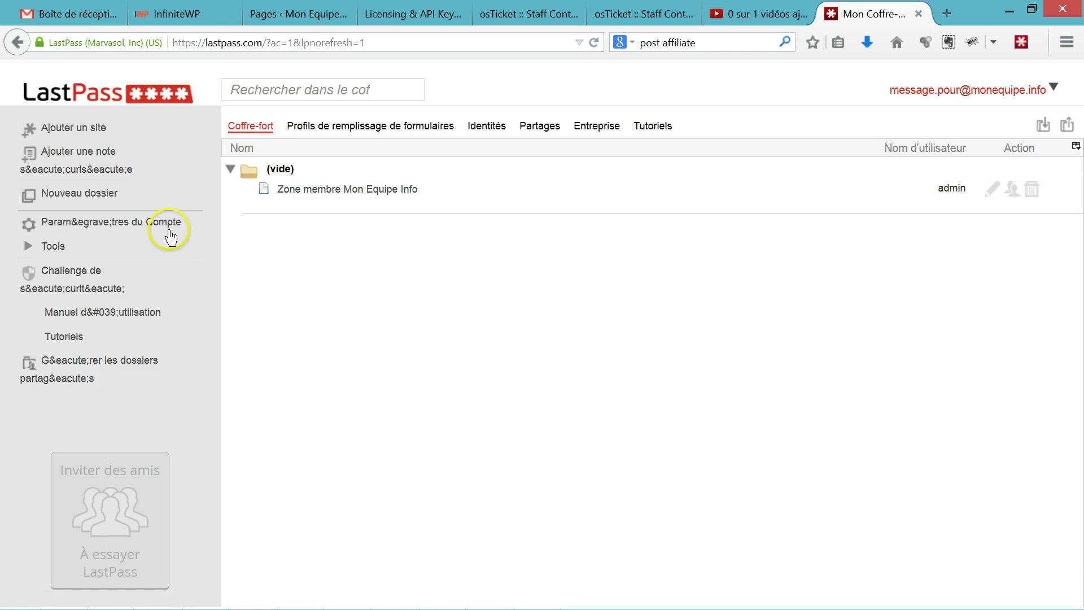
# Create two new vault folders named "Hébergement" and "Wordpress"
pyautogui.click(79, 194)
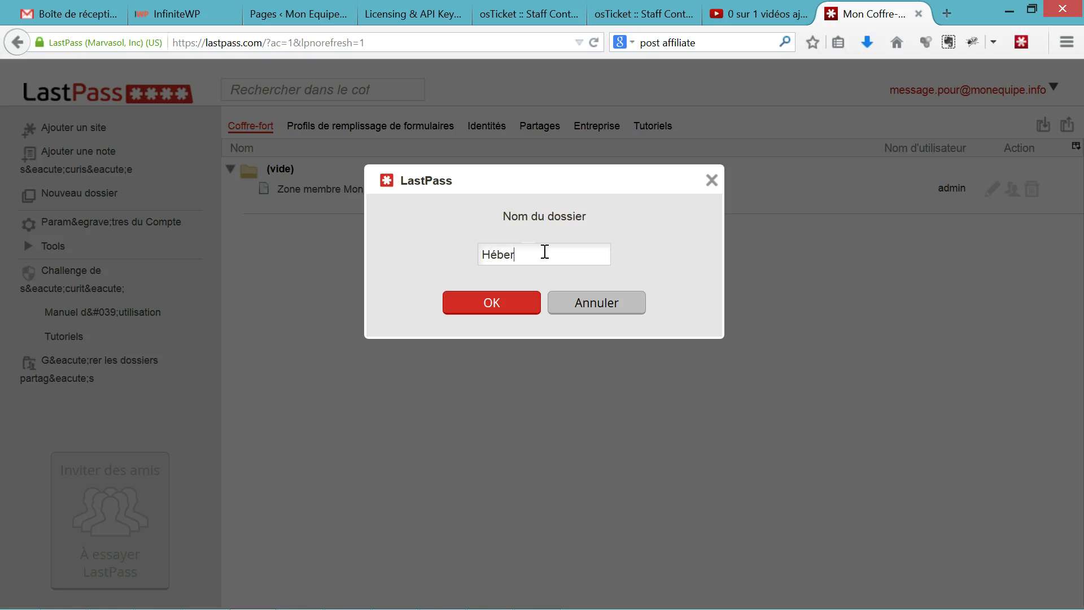
pyautogui.write('Hébergement')
pyautogui.click(485, 302)
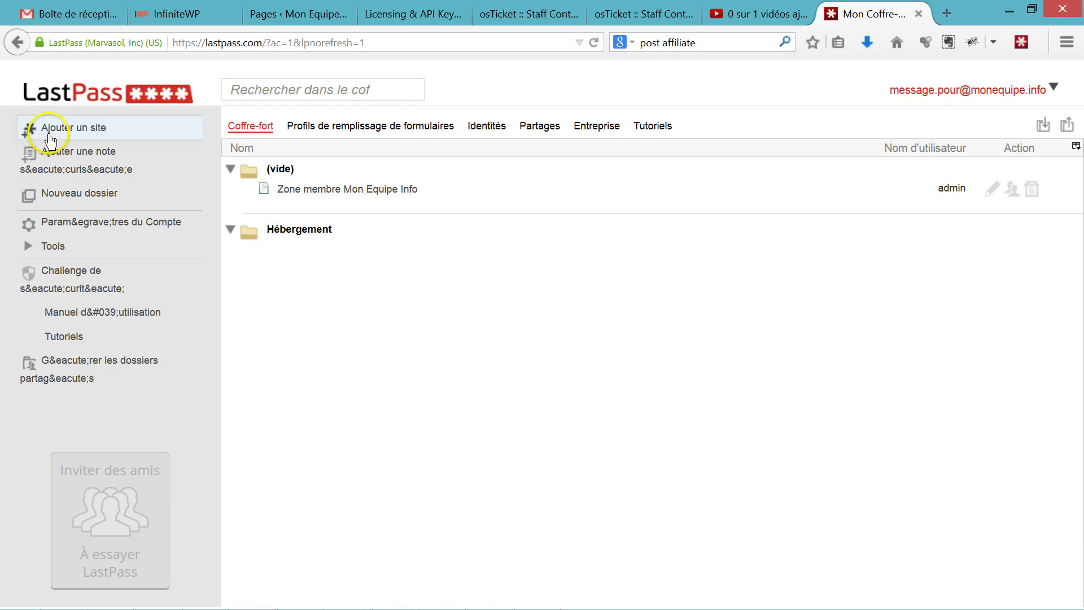
pyautogui.click(76, 196)
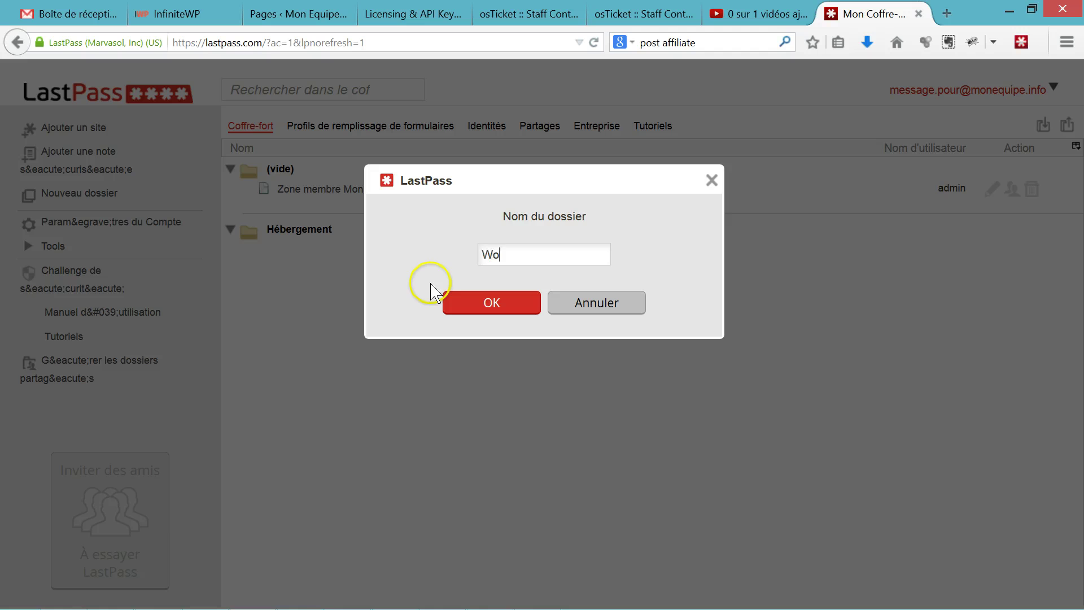
pyautogui.click(471, 301)
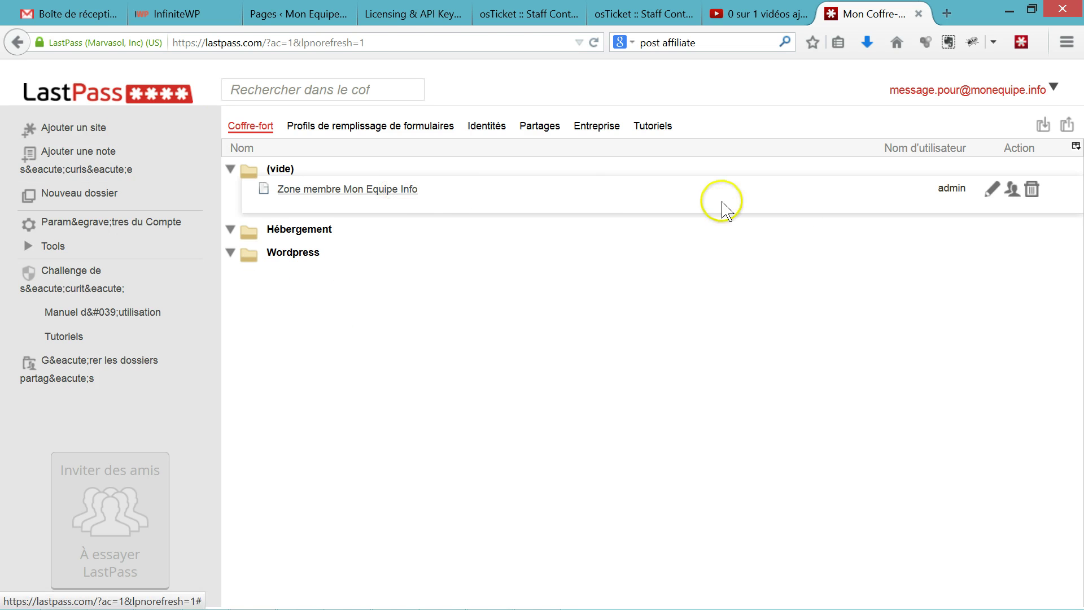
# Assign the "Zone membre Mon Equipe Info" site to the Wordpress folder and save the entry
pyautogui.click(993, 195)
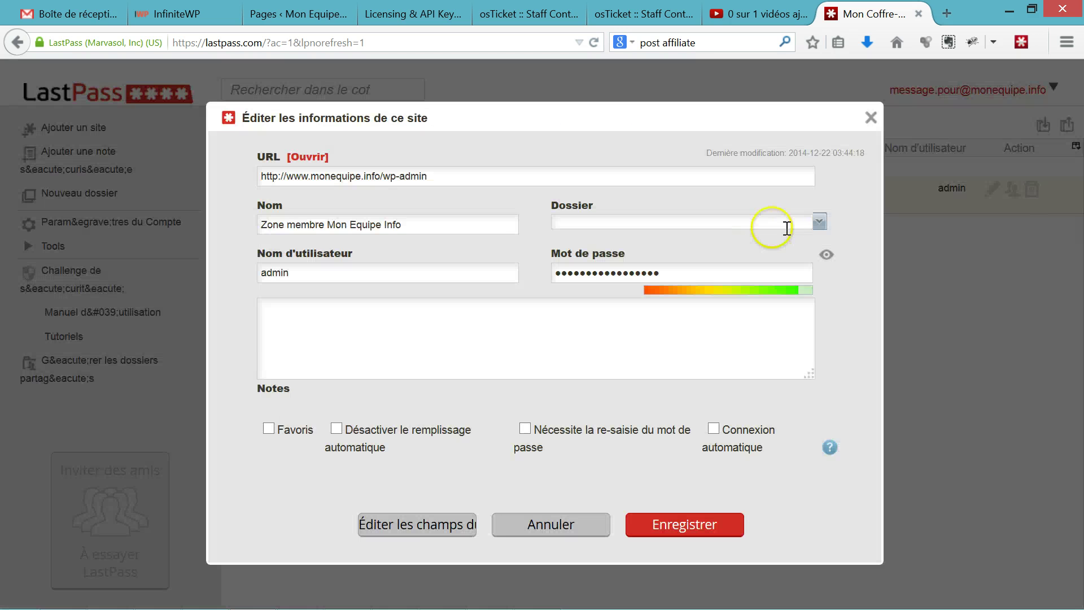
pyautogui.click(819, 221)
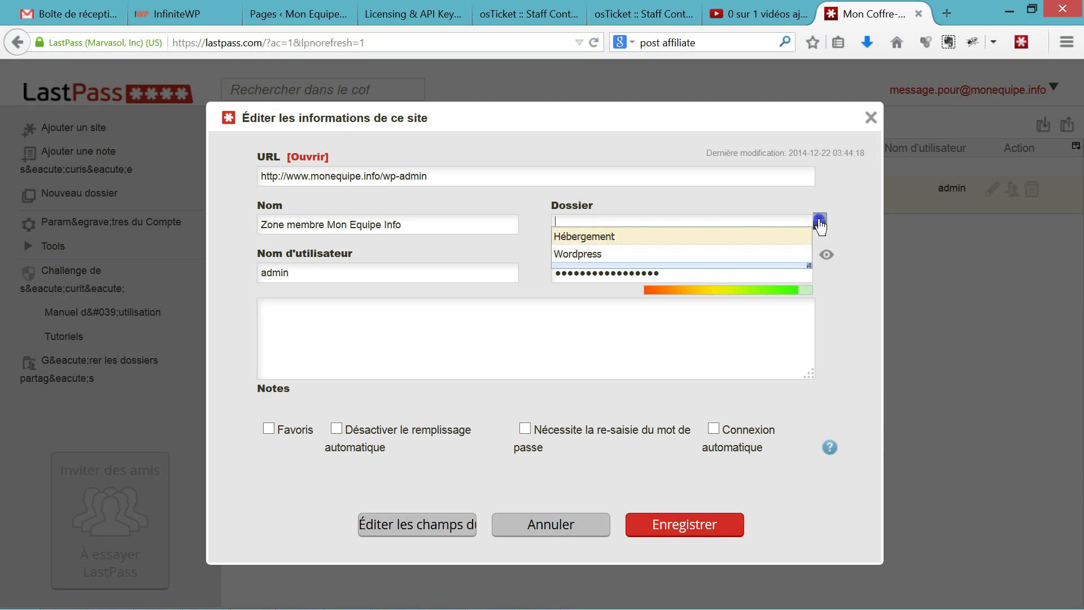
pyautogui.click(598, 253)
pyautogui.click(663, 525)
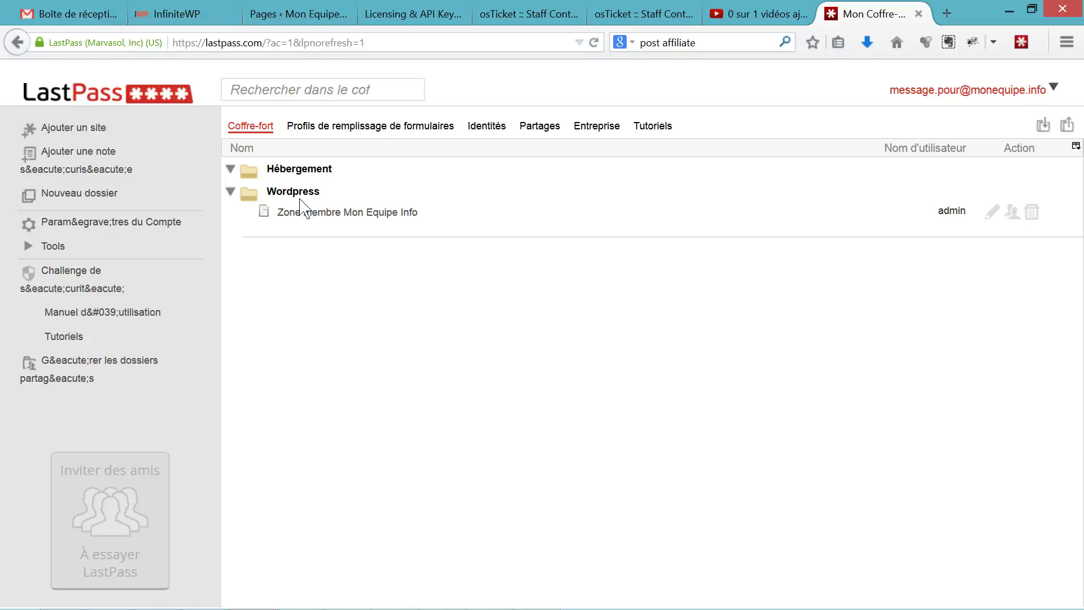
pyautogui.click(291, 206)
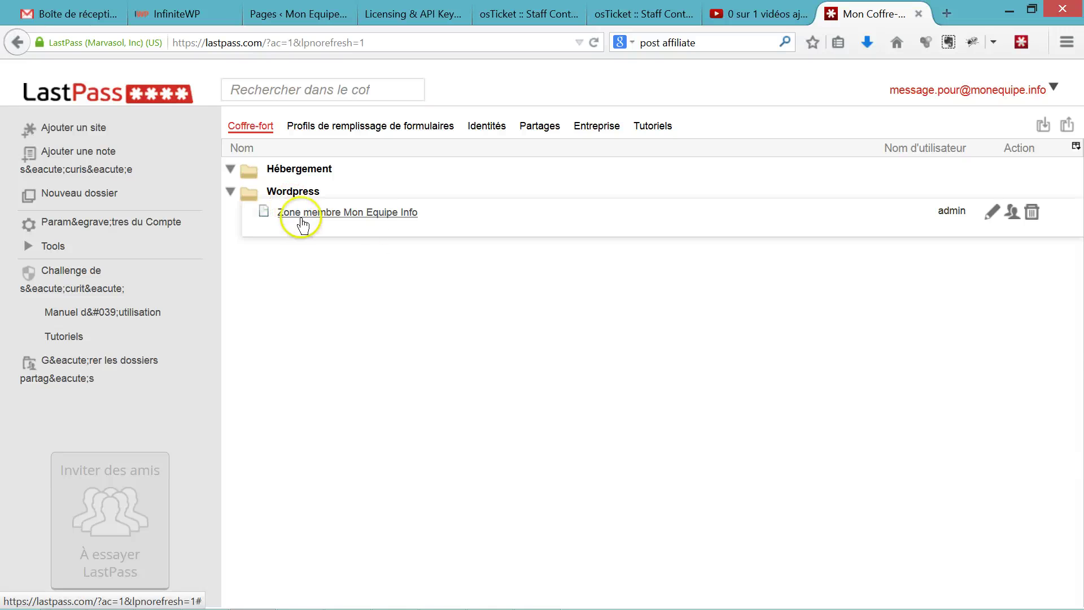